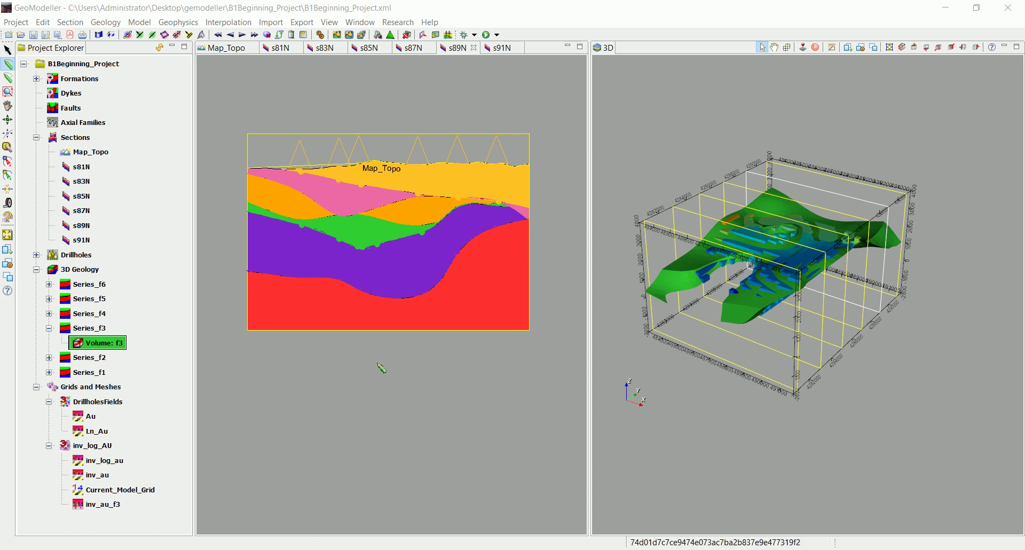
# Step: Select the inv_log_AU mesh grid in the Project Explorer
pyautogui.click(88, 448)
# Step: Open an enlarged Compute New Field calculator for inv_log_AU and start the expression with 'if('
pyautogui.rightClick(89, 452)
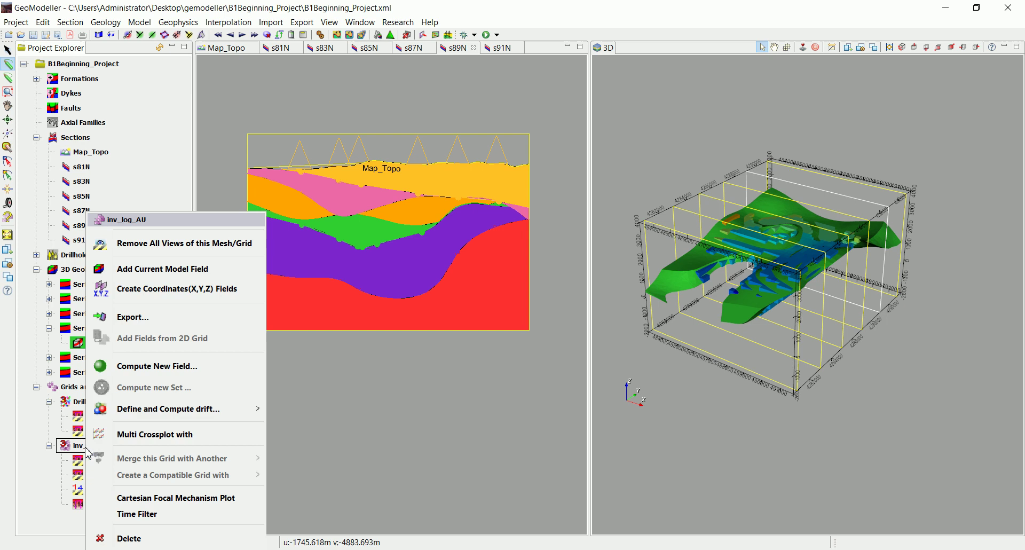
pyautogui.click(160, 368)
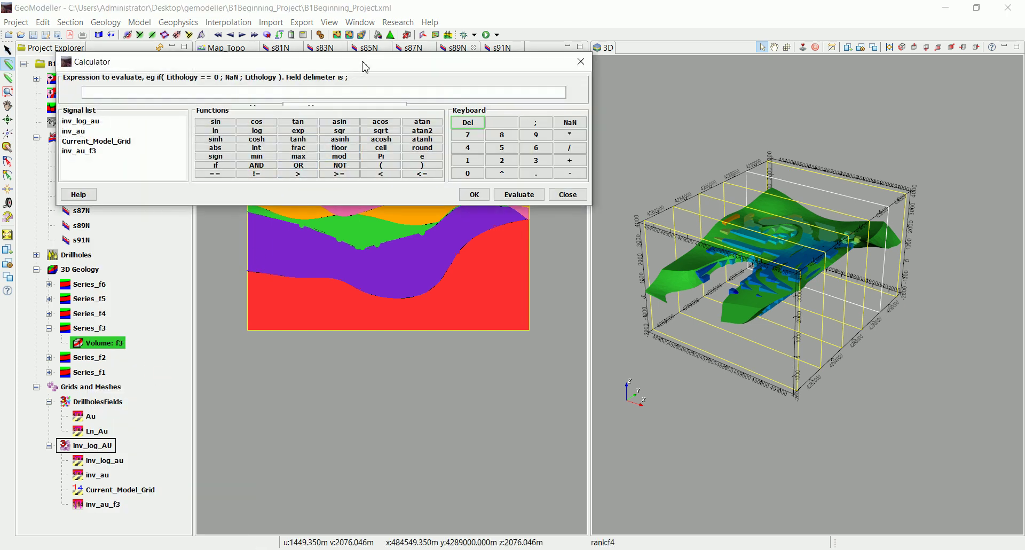
pyautogui.moveTo(365, 67); pyautogui.dragTo(369, 137)
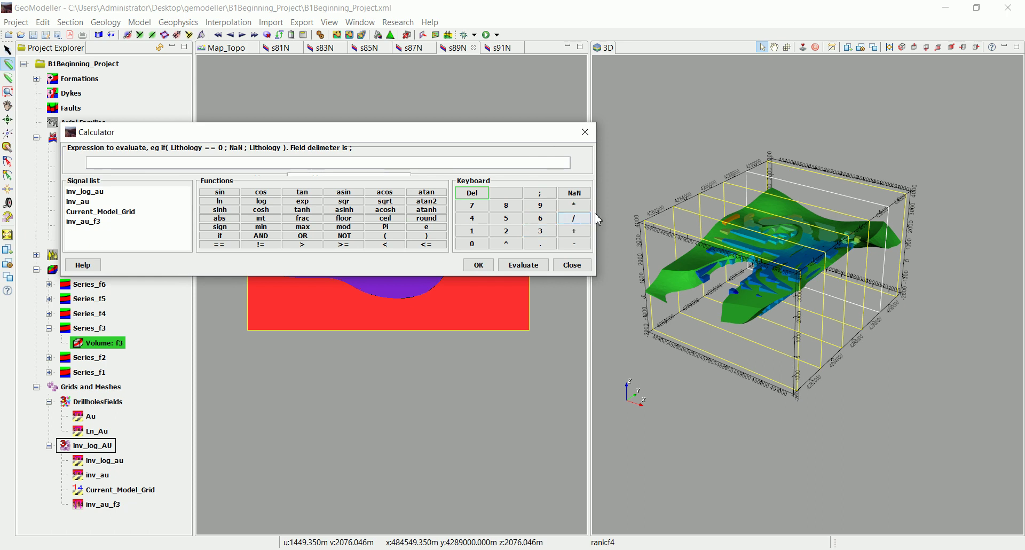
pyautogui.moveTo(598, 220); pyautogui.dragTo(877, 217)
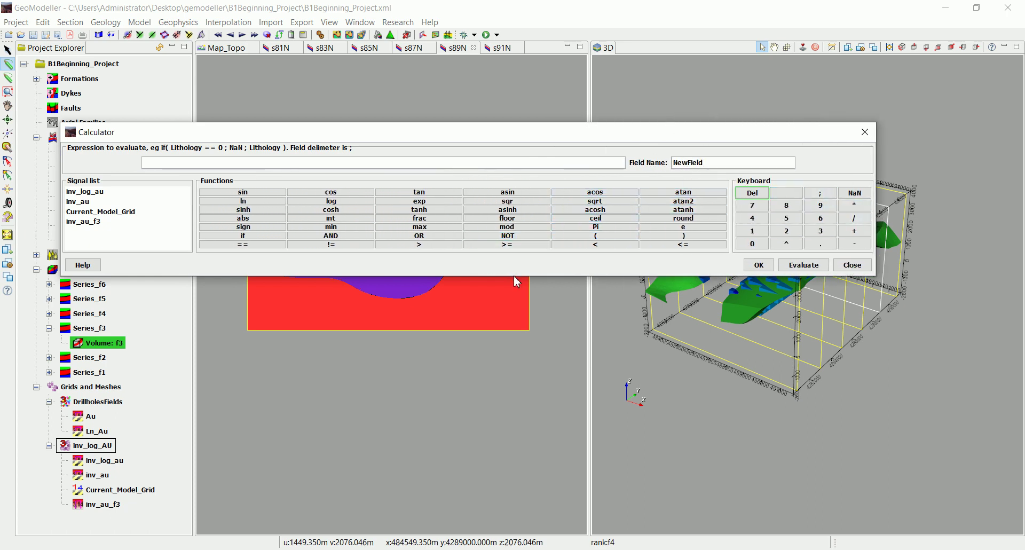
pyautogui.moveTo(514, 275); pyautogui.dragTo(514, 365)
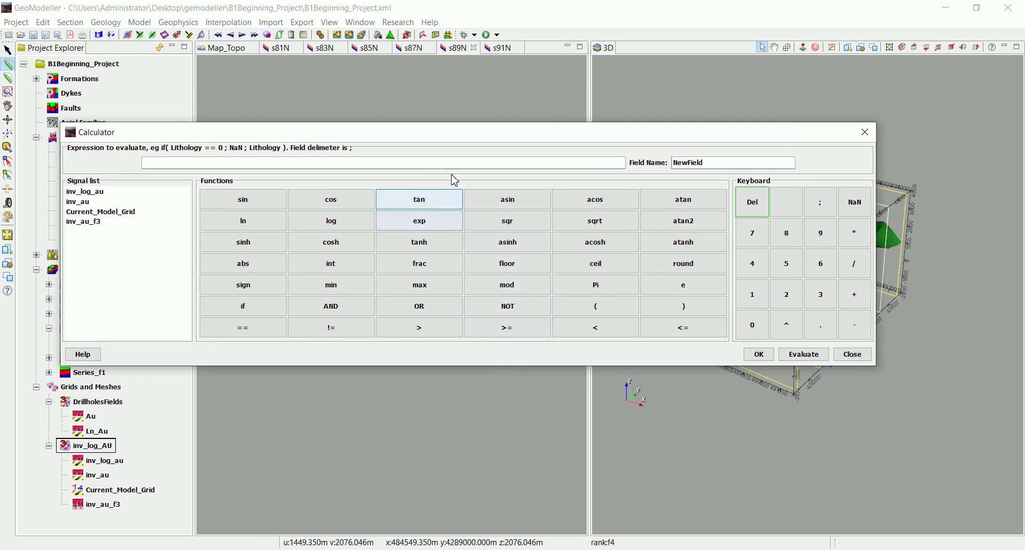
pyautogui.moveTo(444, 137); pyautogui.dragTo(473, 149)
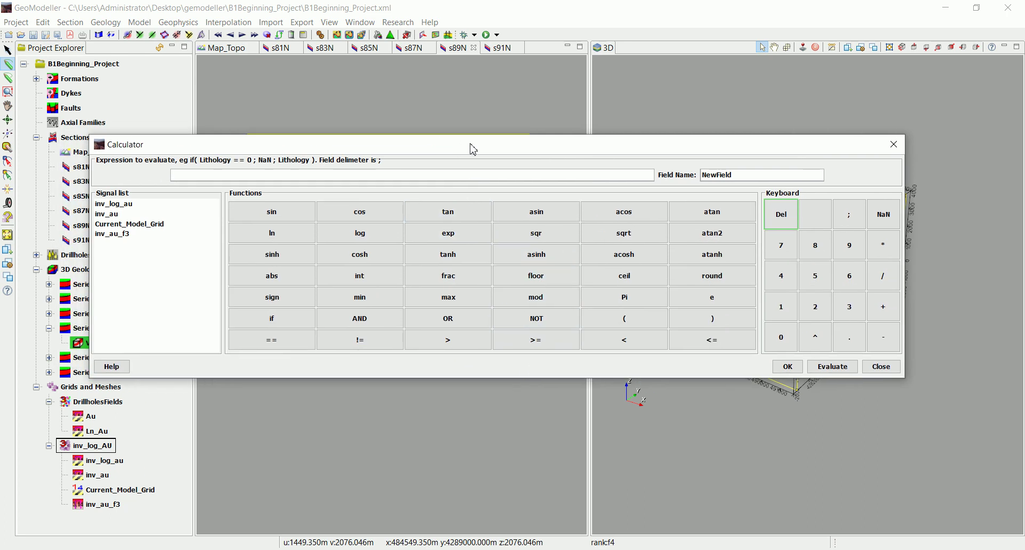
pyautogui.click(264, 324)
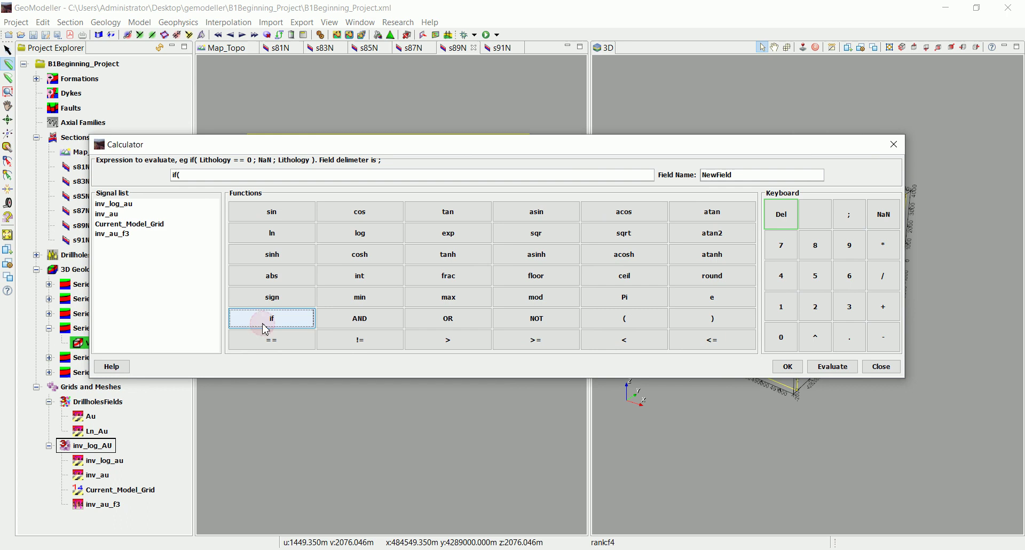
# Step: Enter the condition 'inv_au_f3 < > nan' in the if expression
pyautogui.doubleClick(125, 237)
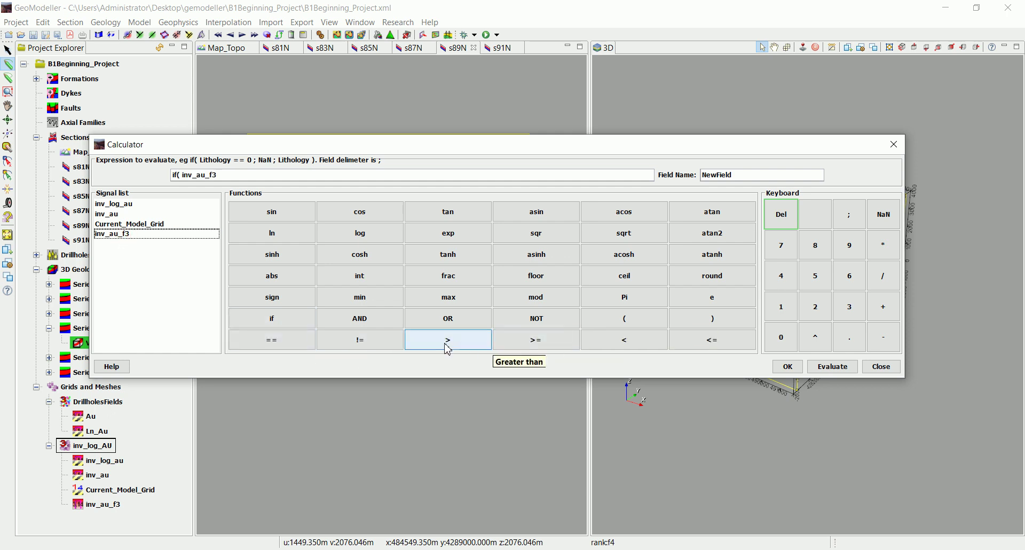
pyautogui.click(621, 345)
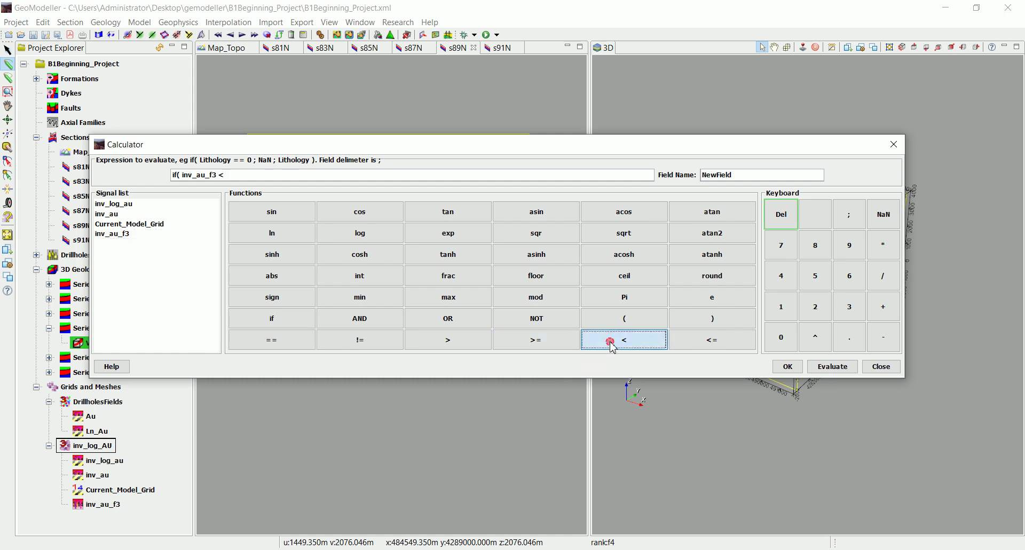
pyautogui.click(452, 345)
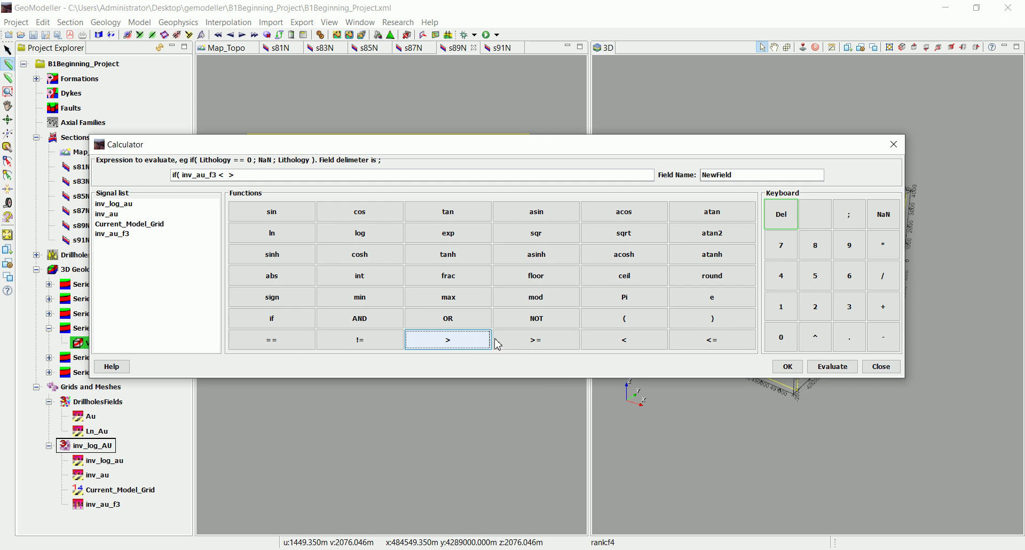
pyautogui.click(884, 216)
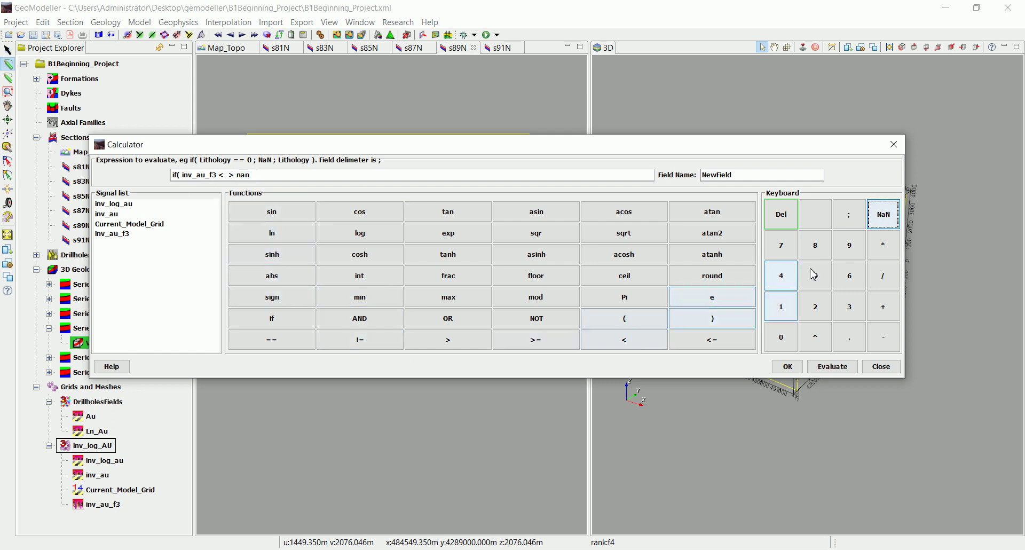
# Step: Finish with '; Current_Model_Grid ; nan )' and rename the field inv_au_f3_Lithology
pyautogui.click(854, 225)
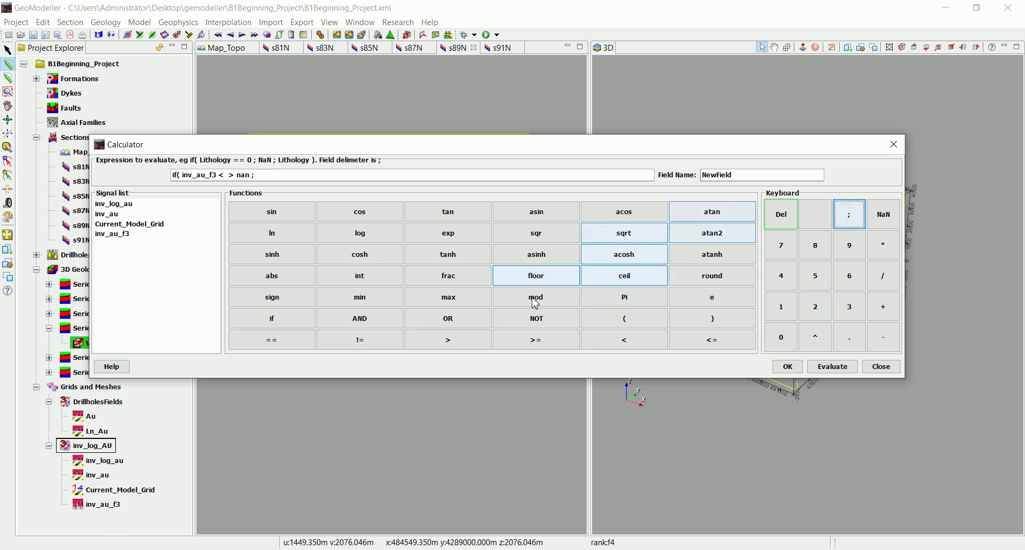
pyautogui.doubleClick(144, 227)
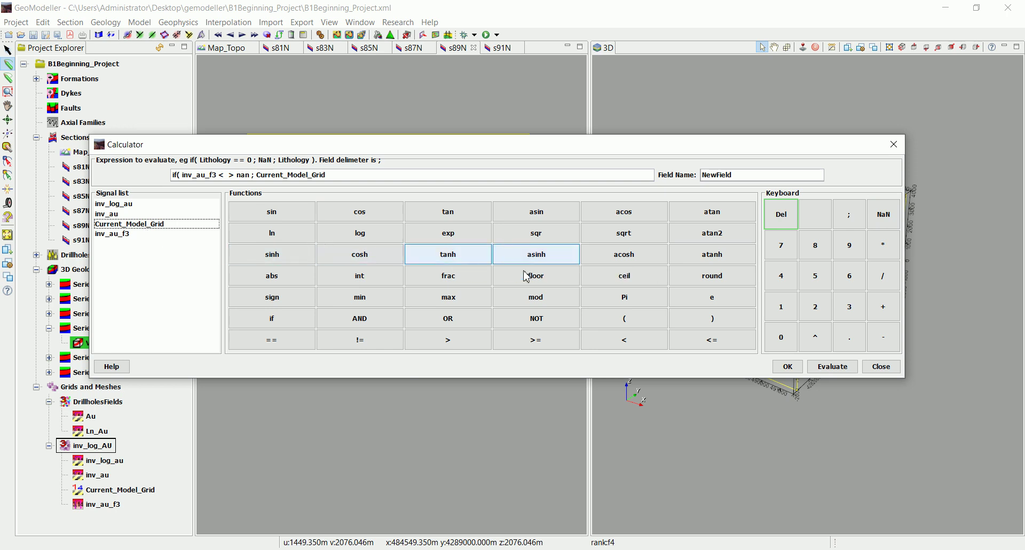
pyautogui.click(863, 221)
pyautogui.click(884, 214)
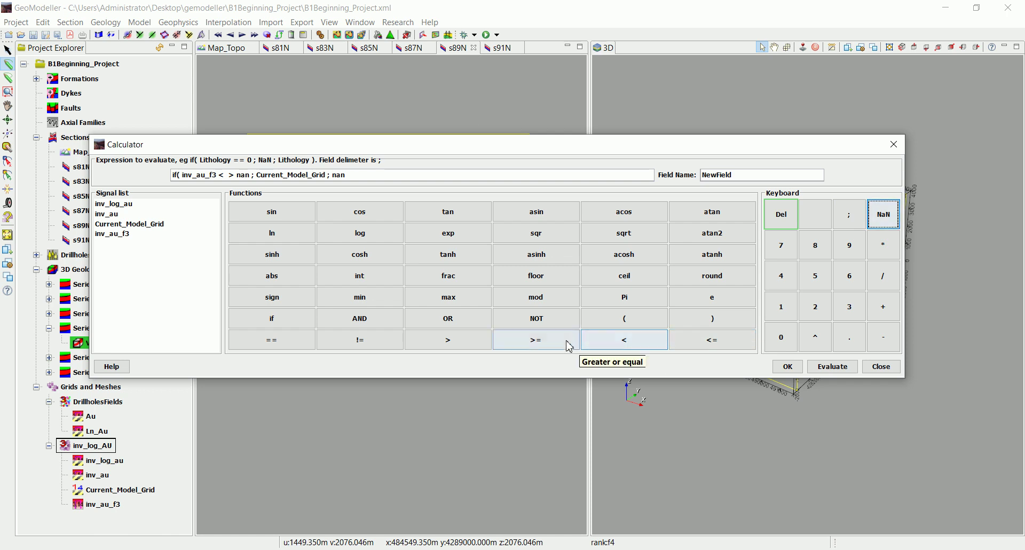
pyautogui.click(704, 321)
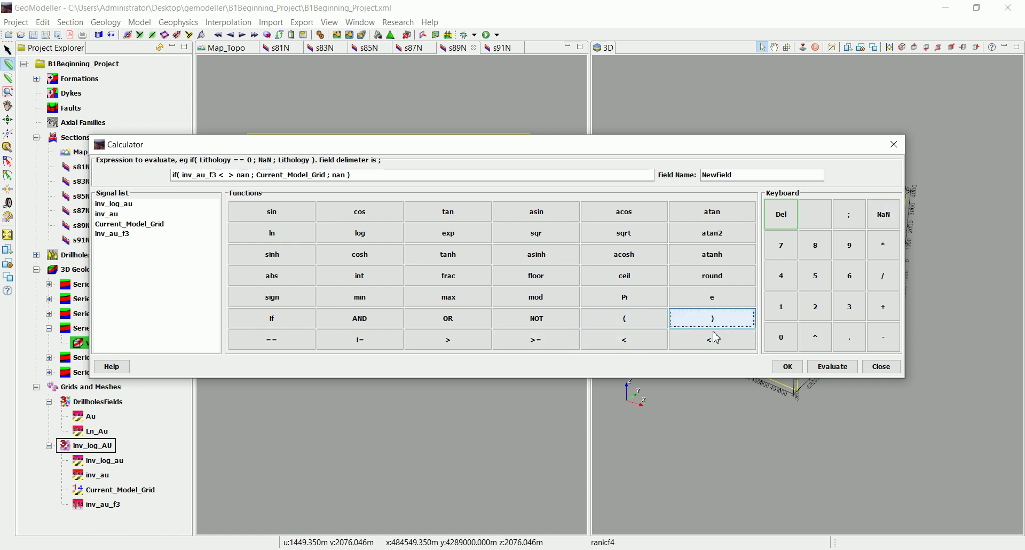
pyautogui.doubleClick(748, 177)
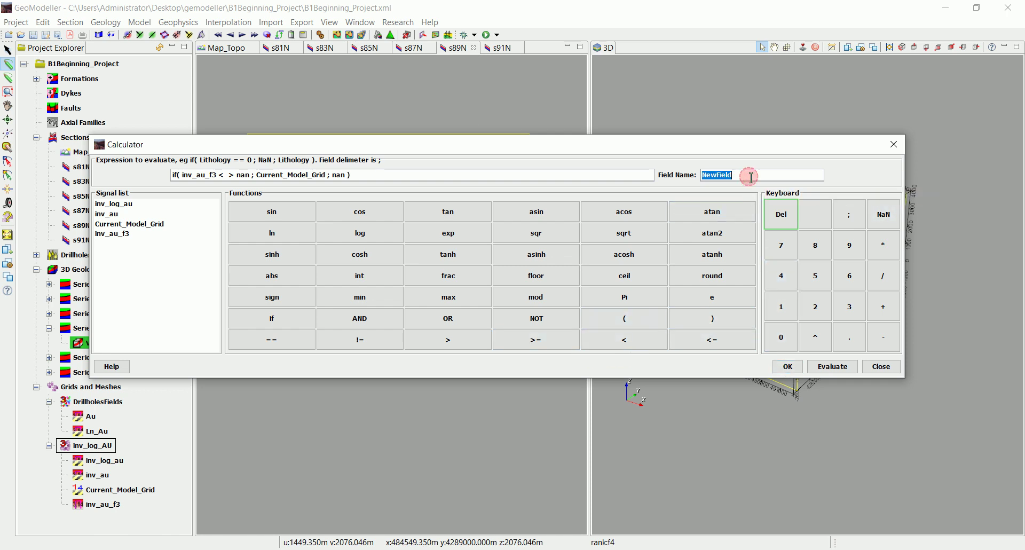
pyautogui.write('iv')
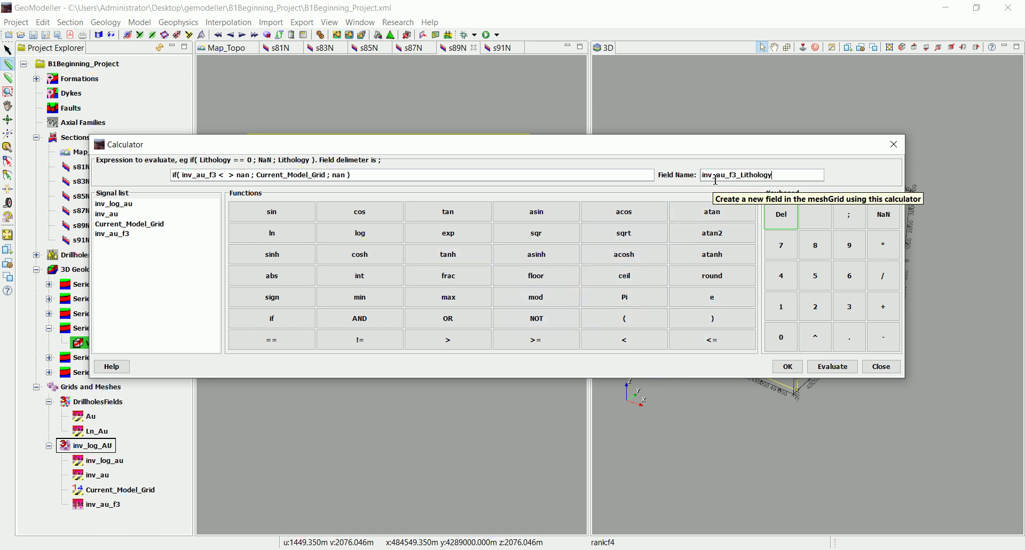
# Step: Compute the field, then clear the inv_log_AU grid views and hide the green F3 volume
pyautogui.click(788, 367)
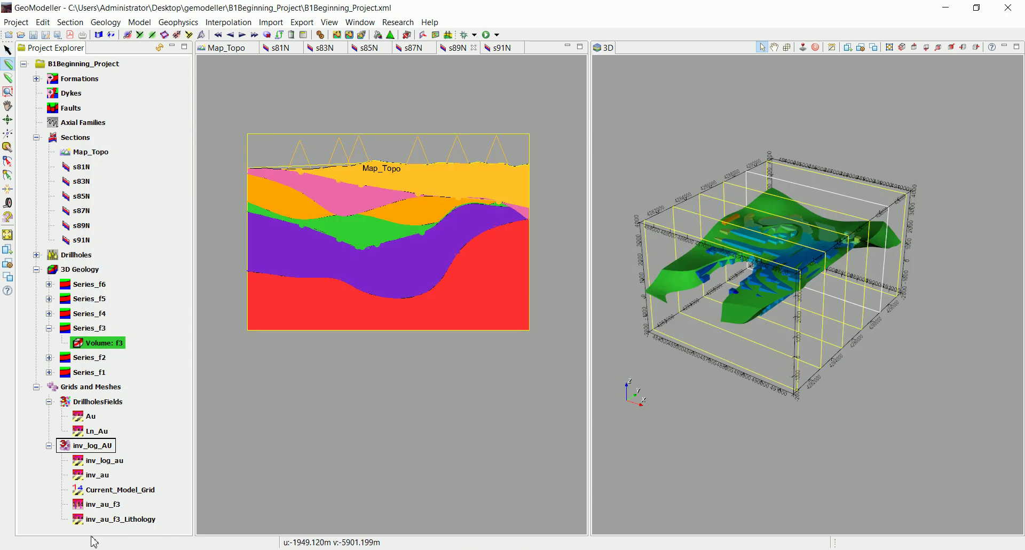
pyautogui.rightClick(104, 452)
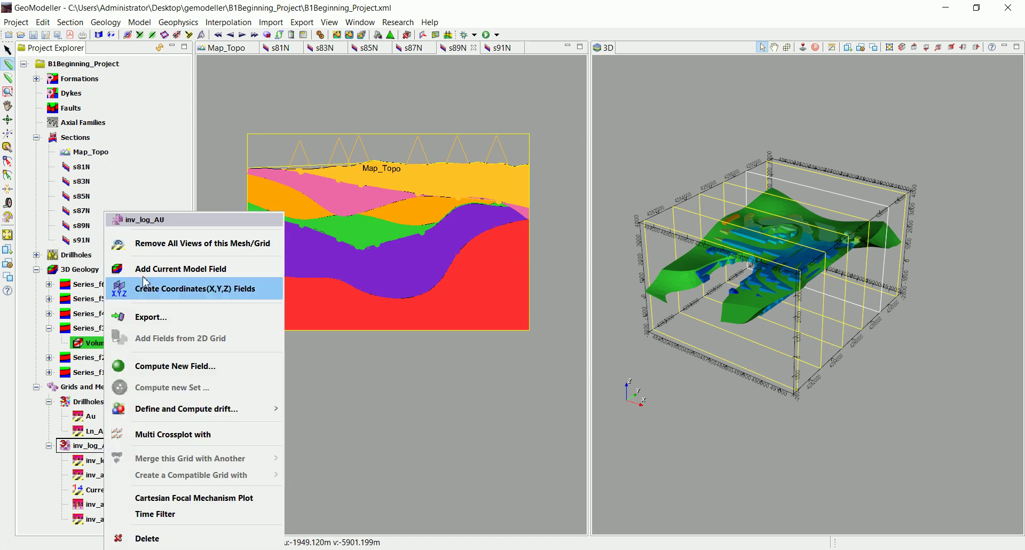
pyautogui.click(169, 244)
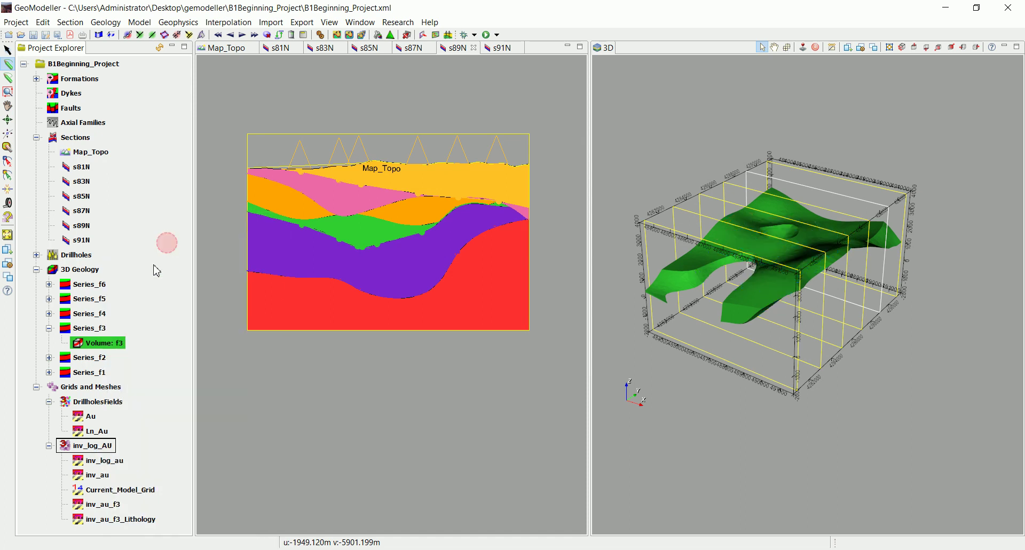
pyautogui.rightClick(96, 346)
pyautogui.click(112, 358)
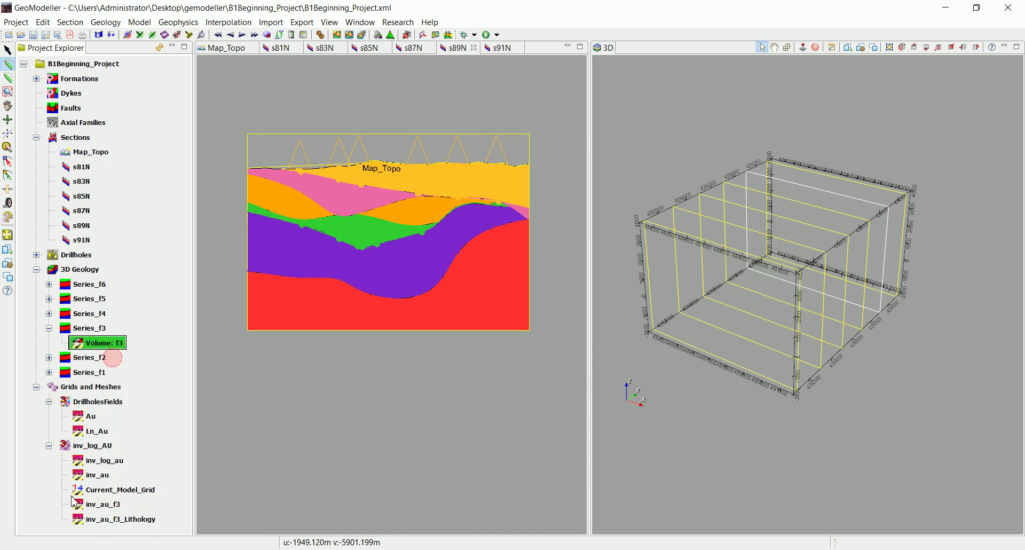
# Step: Display inv_au_f3_Lithology as a 3D volume mesh shown on all sections
pyautogui.rightClick(110, 519)
pyautogui.click(168, 198)
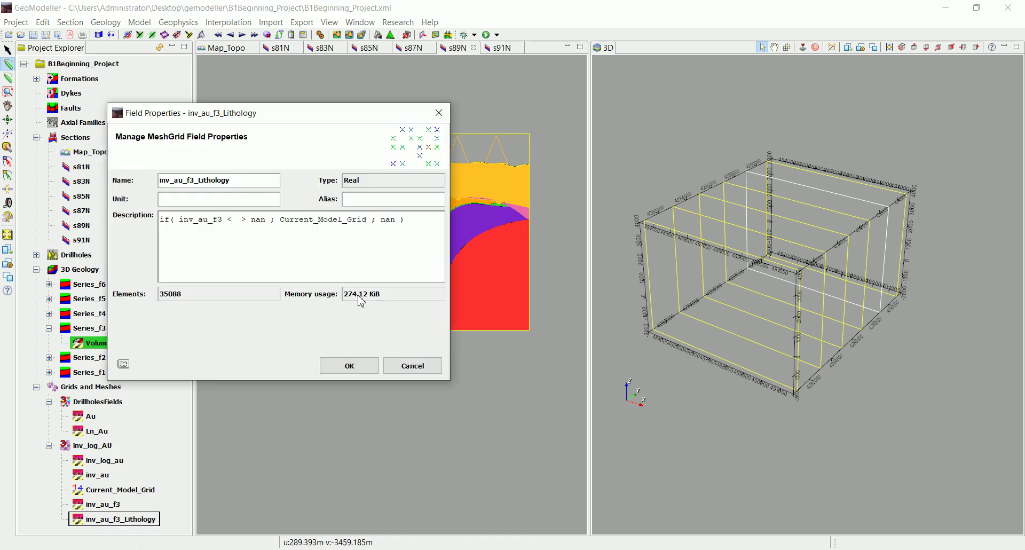
pyautogui.click(413, 365)
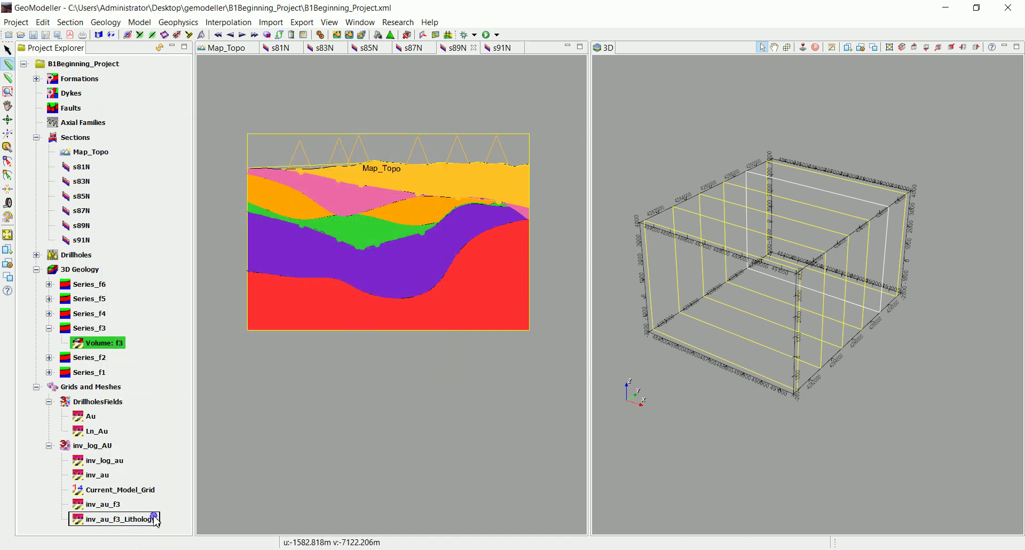
pyautogui.rightClick(155, 519)
pyautogui.click(210, 241)
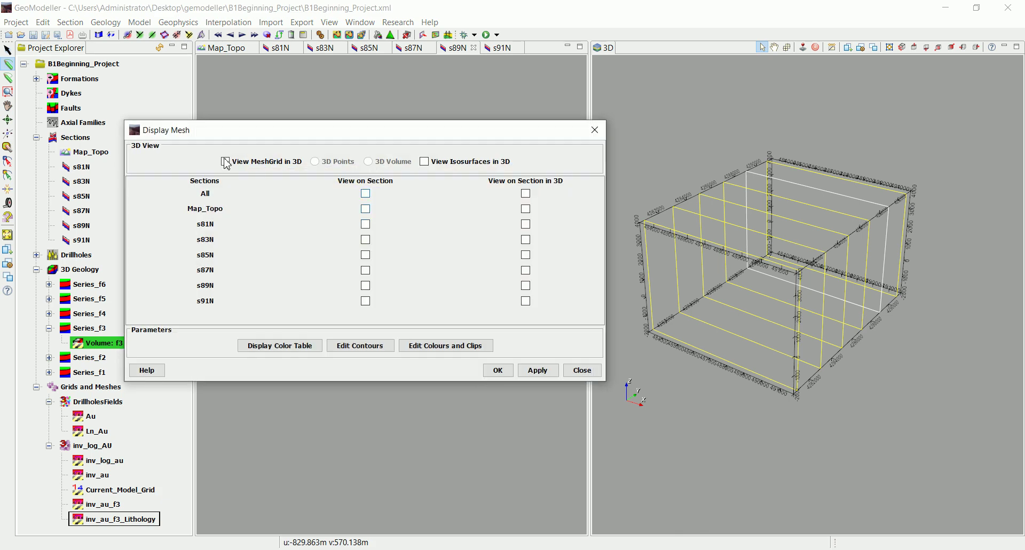
pyautogui.click(225, 162)
pyautogui.click(526, 194)
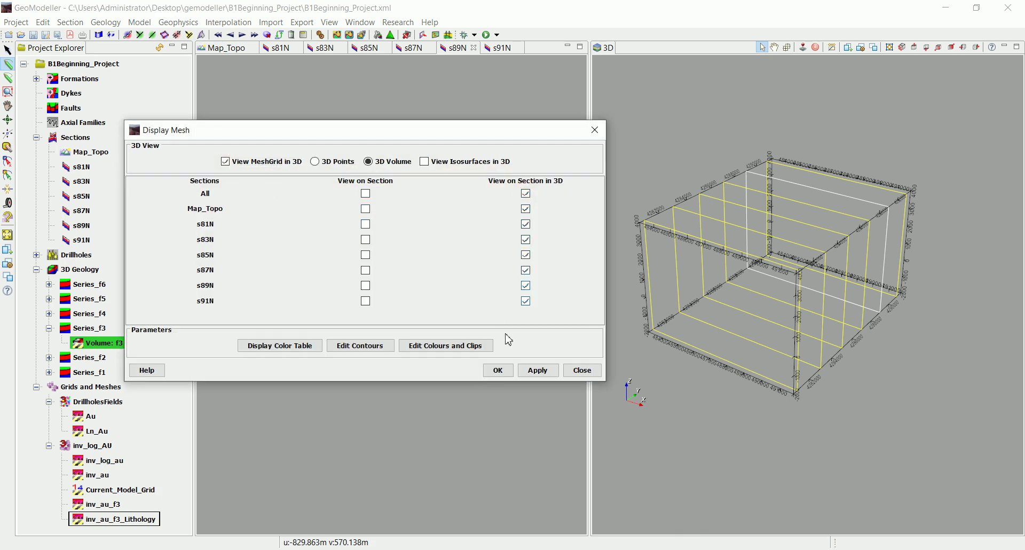
pyautogui.click(502, 371)
# Step: Orbit the 3D view to inspect the blue voxel volume from top and side
pyautogui.moveTo(713, 292); pyautogui.dragTo(758, 275)
pyautogui.scroll(5, 759, 281)
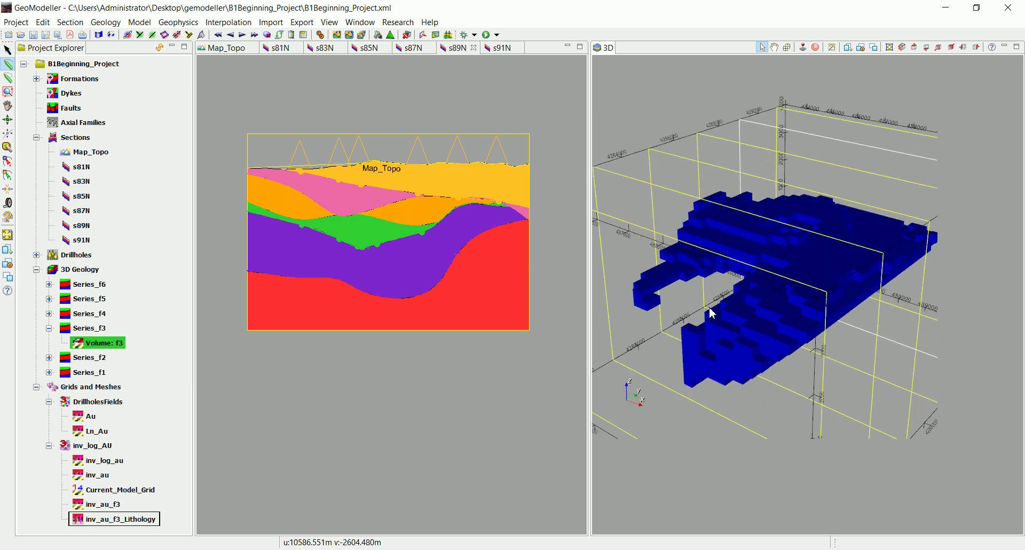
pyautogui.scroll(-5, 742, 236)
pyautogui.moveTo(743, 236); pyautogui.dragTo(750, 287)
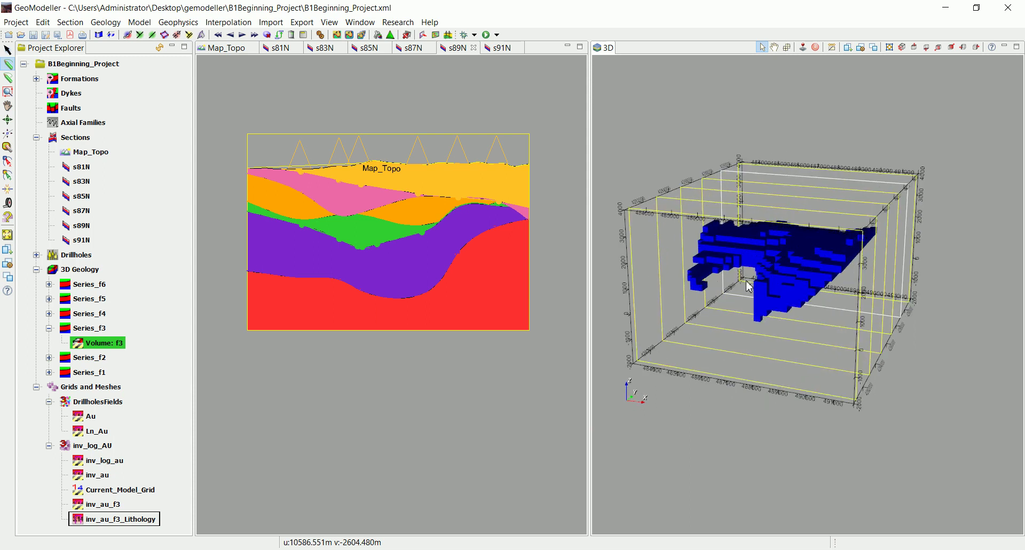
pyautogui.moveTo(800, 327)
pyautogui.mouseDown()
pyautogui.moveTo(767, 223)
pyautogui.moveTo(729, 263)
pyautogui.moveTo(697, 337)
pyautogui.moveTo(744, 343)
pyautogui.moveTo(770, 323)
pyautogui.moveTo(796, 325)
pyautogui.mouseUp()
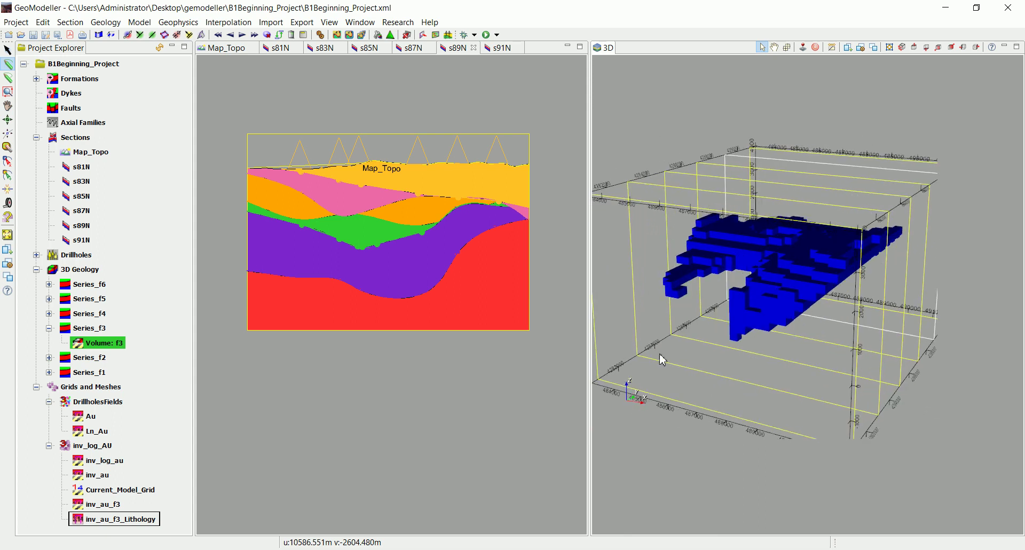
# Step: Set the alias of inv_au_f3_Lithology to Lithology in its Field Properties
pyautogui.rightClick(112, 529)
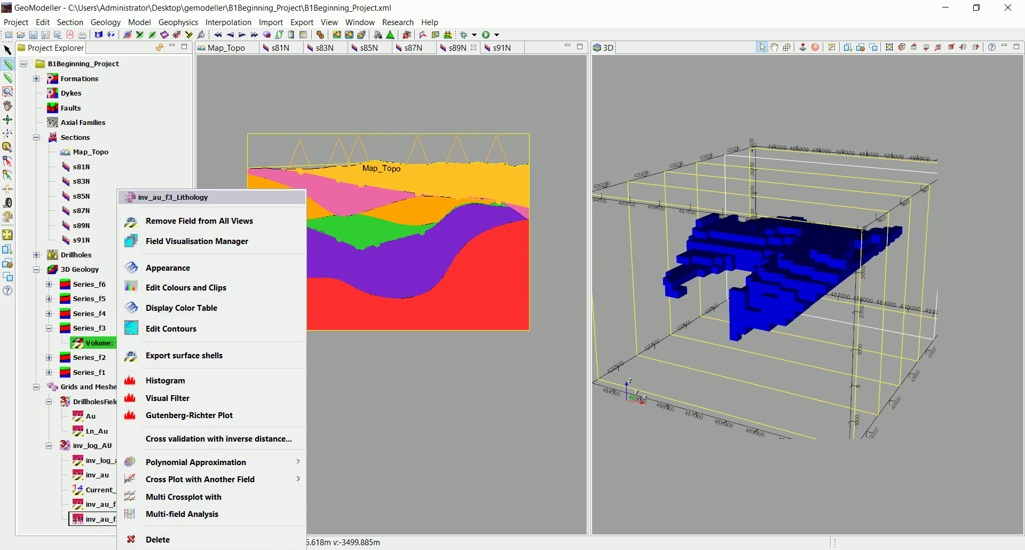
pyautogui.click(180, 517)
pyautogui.click(281, 113)
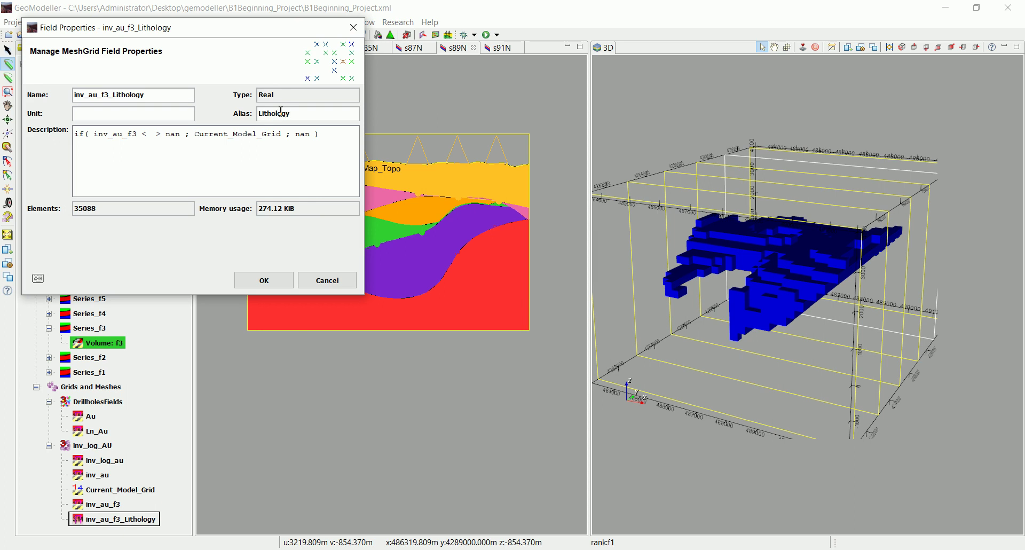
pyautogui.click(264, 279)
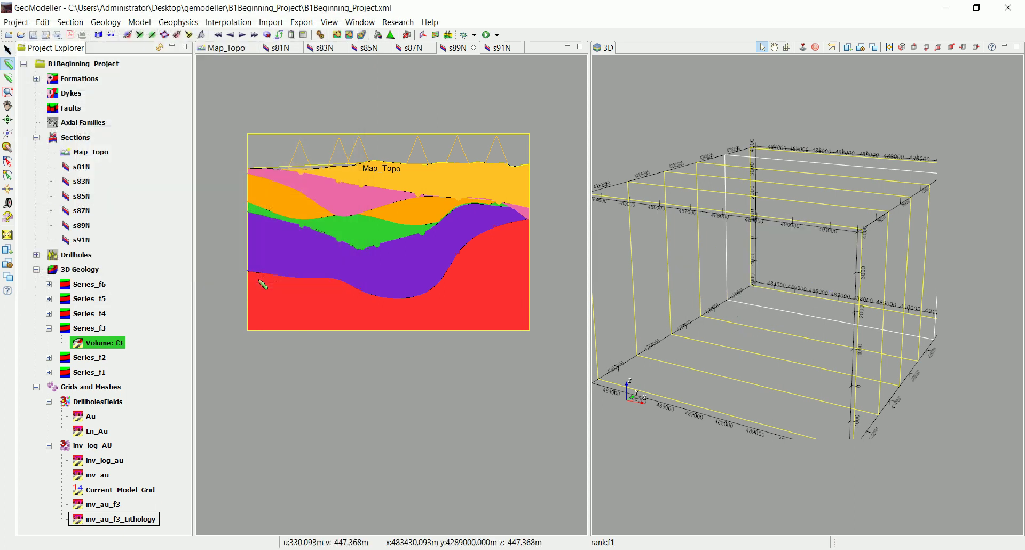
pyautogui.rightClick(107, 524)
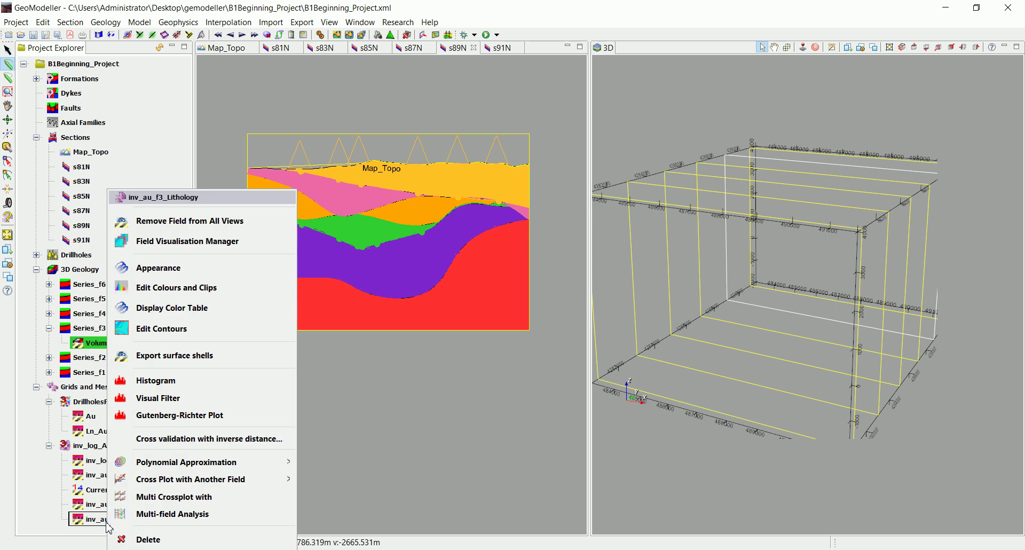
pyautogui.click(137, 382)
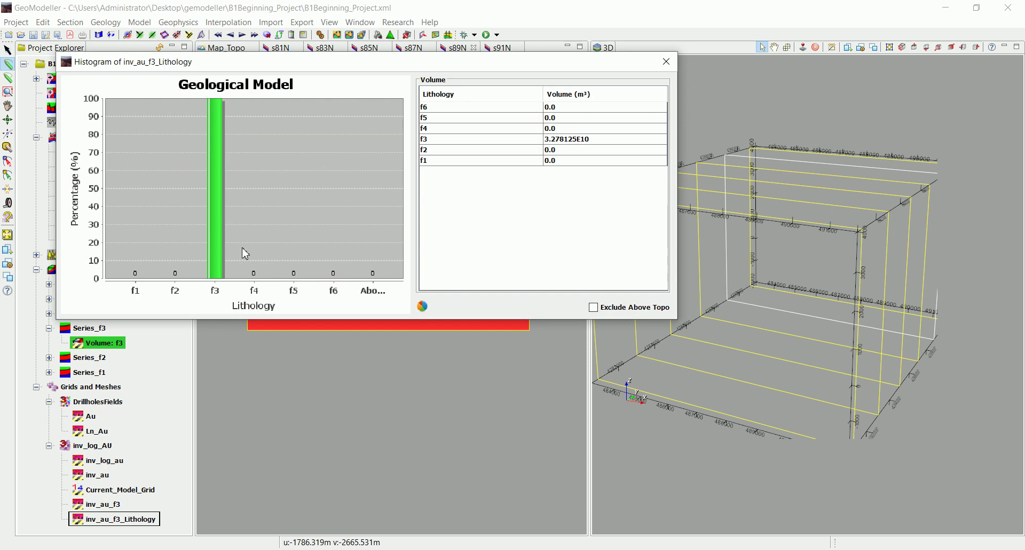
pyautogui.click(555, 106)
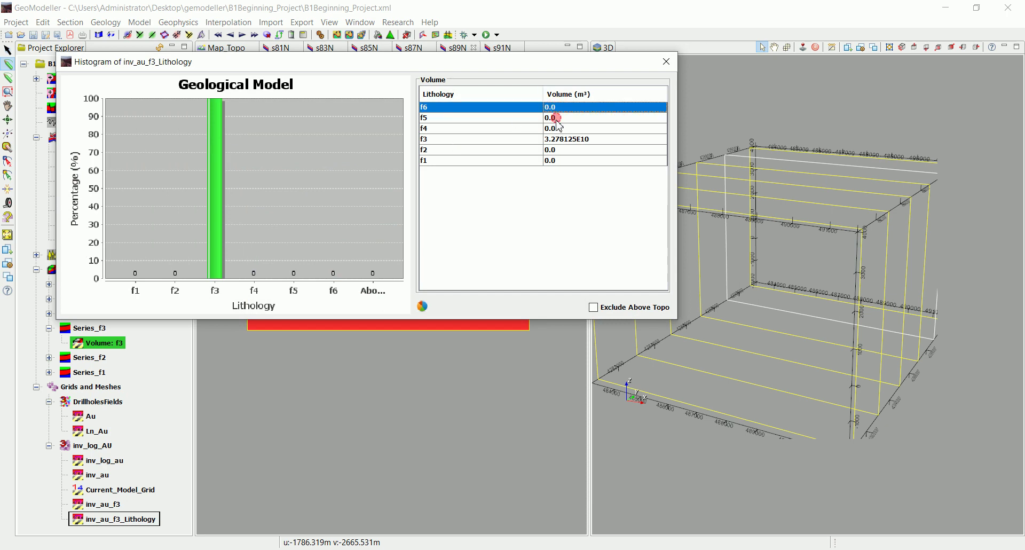
pyautogui.click(553, 128)
pyautogui.click(553, 150)
pyautogui.click(551, 160)
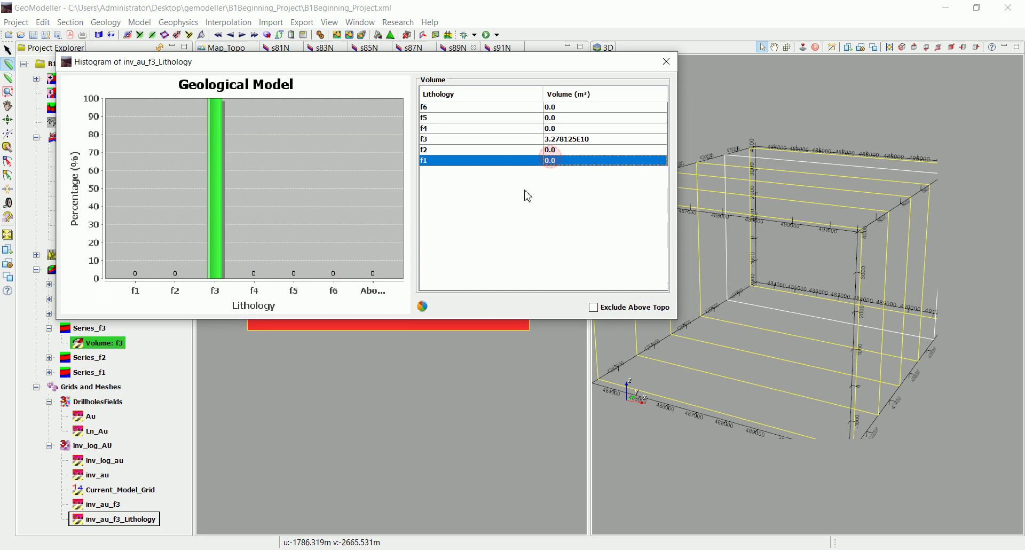
pyautogui.click(568, 138)
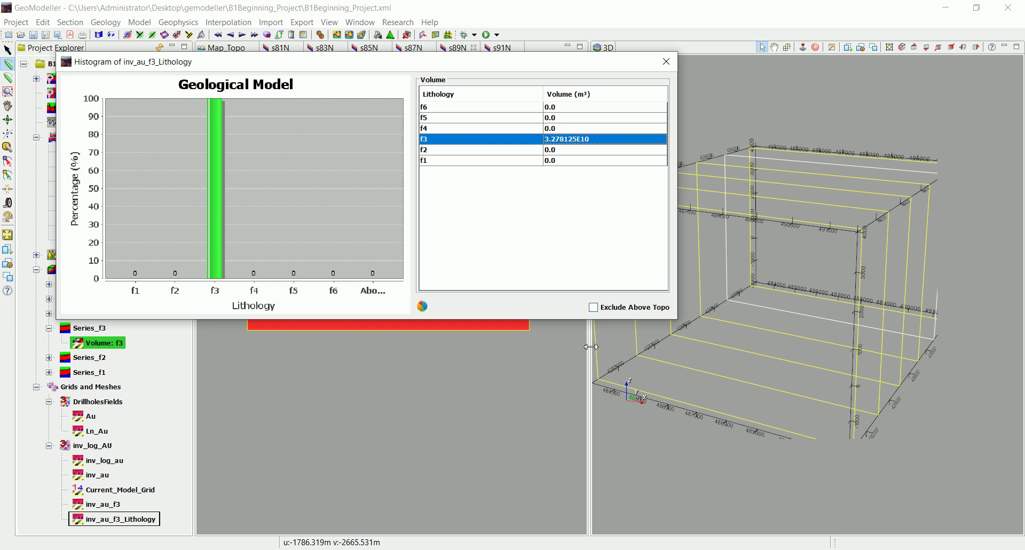
# Step: Close the histogram, zoom out to the whole model box, and show the Export menu
pyautogui.click(668, 61)
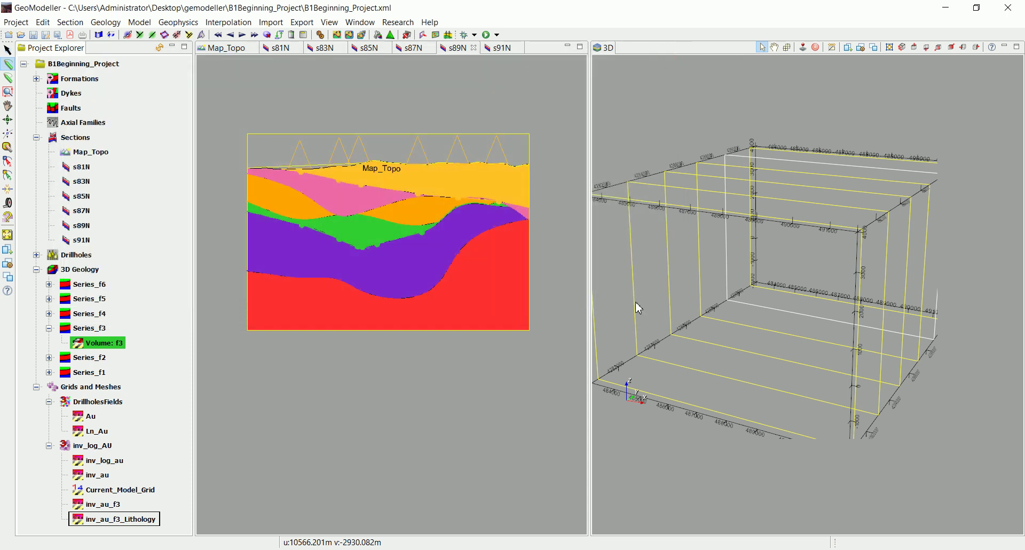
pyautogui.moveTo(757, 293); pyautogui.dragTo(671, 319)
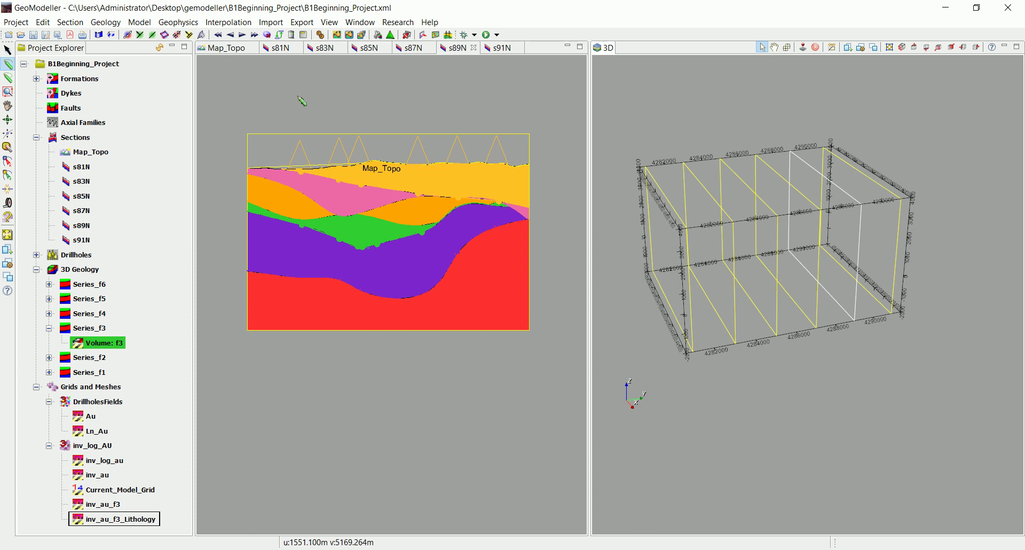
pyautogui.click(302, 21)
pyautogui.moveTo(314, 49)
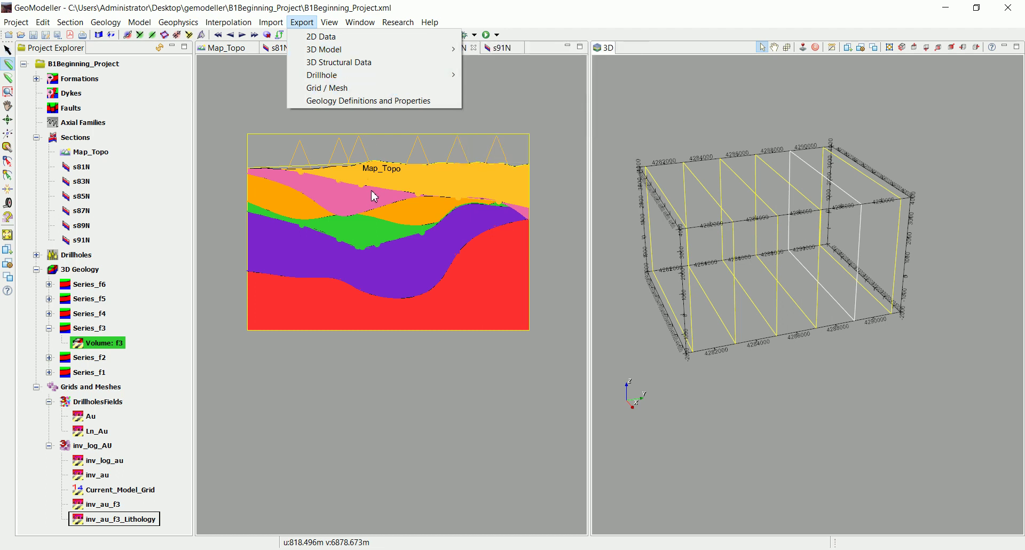
# Step: Browse the Export menu's 3D Model and Drillhole submenus, then dismiss the menu
pyautogui.moveTo(353, 78)
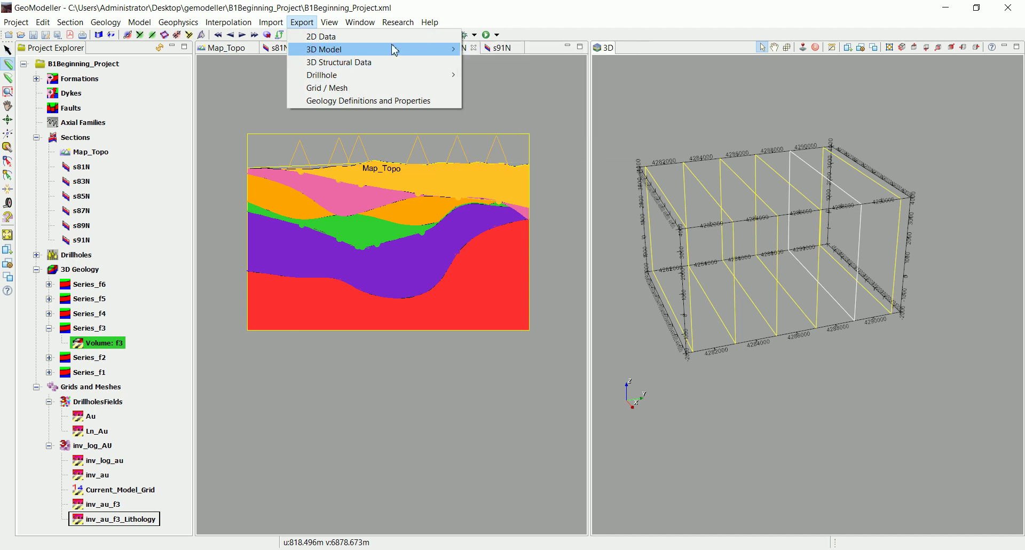
pyautogui.moveTo(385, 51)
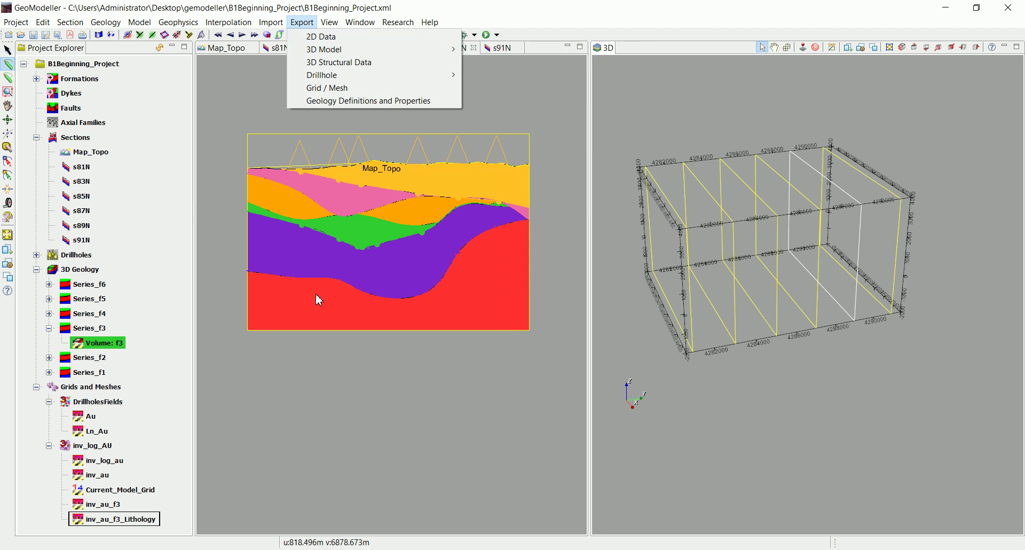
pyautogui.click(330, 379)
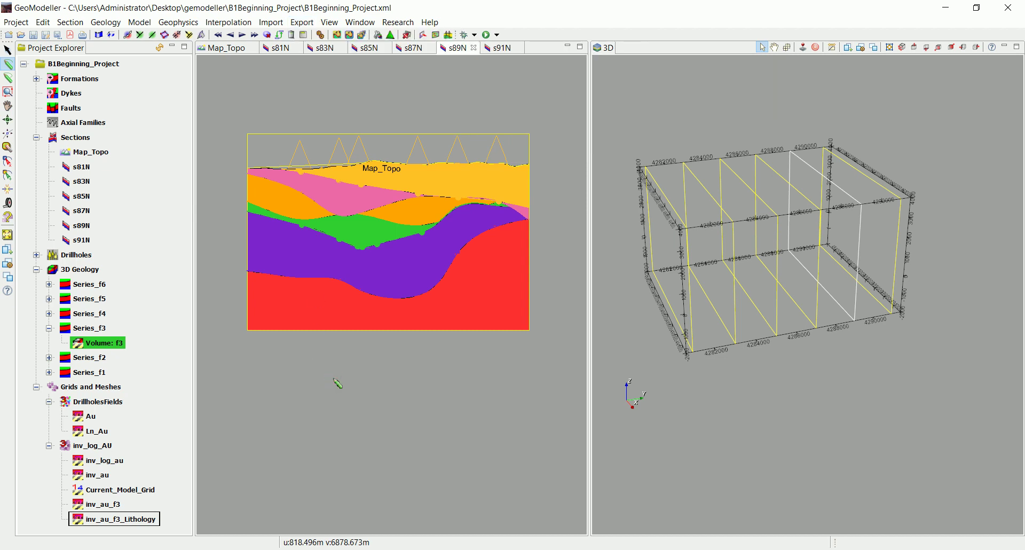